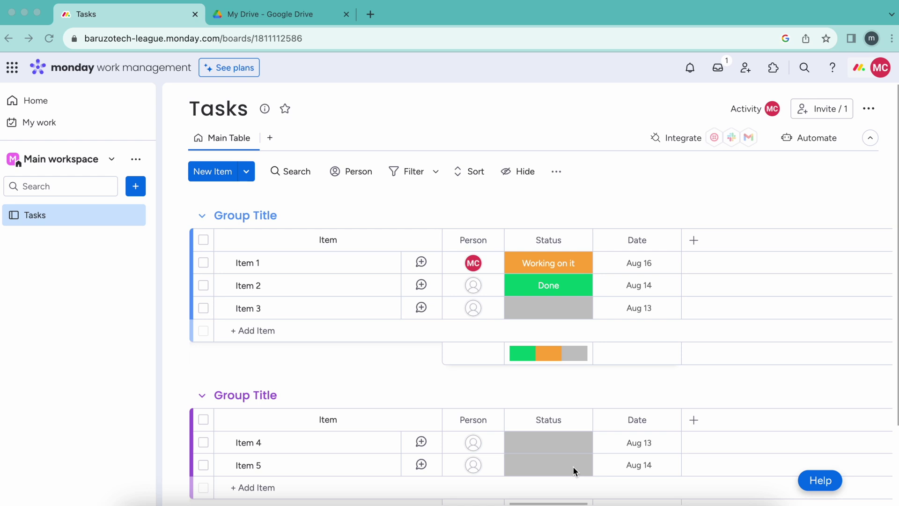
# Open the App Marketplace from the Apps (puzzle) icon on the Tasks board
pyautogui.click(772, 68)
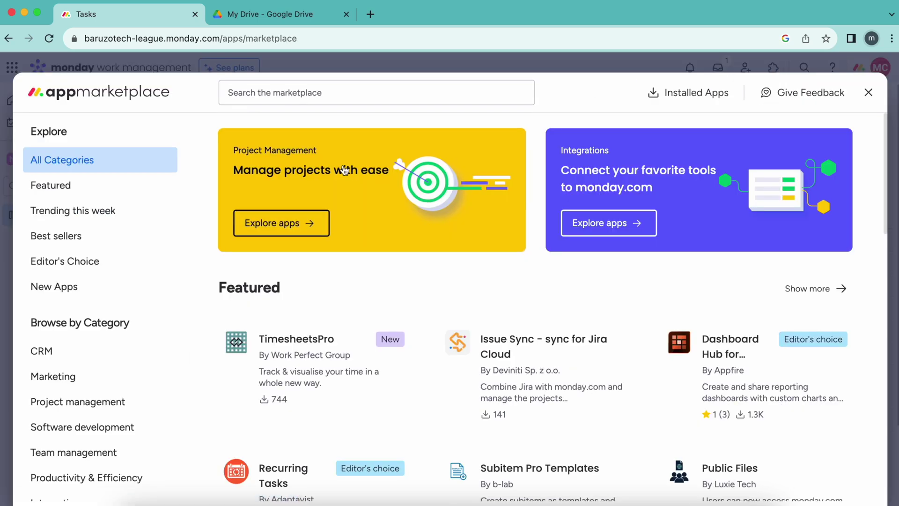
# Search the marketplace for 'drivesync' and open the DriveSync app page
pyautogui.click(384, 93)
pyautogui.write('dr')
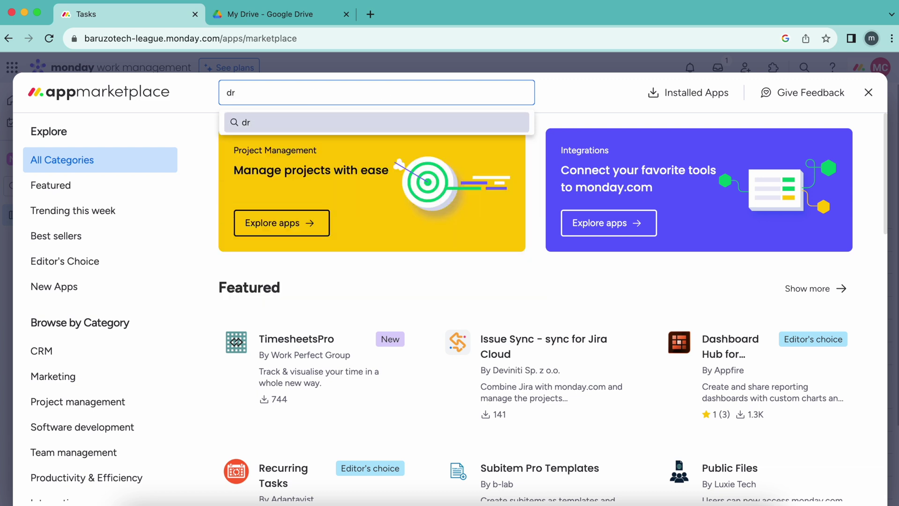
pyautogui.write('ivesync')
pyautogui.press('Return')
pyautogui.click(322, 246)
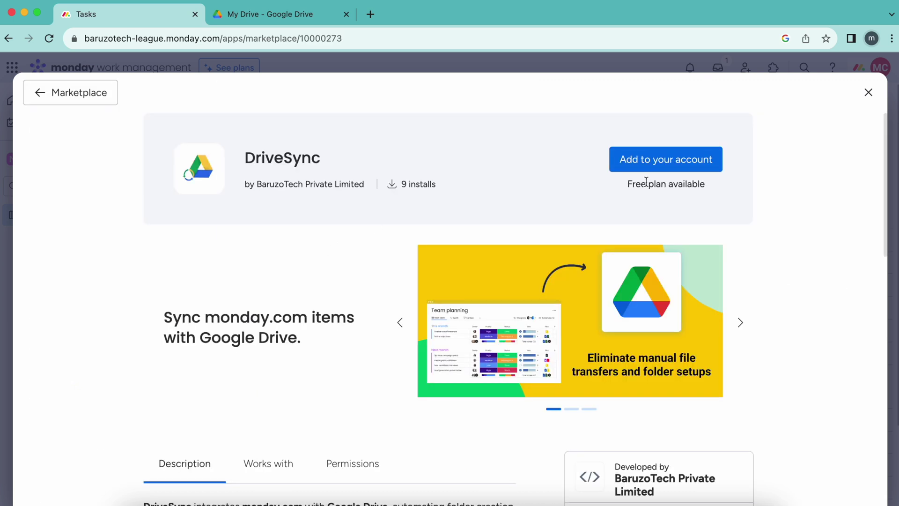
# Install DriveSync for All Workspaces and add it to the Tasks board
pyautogui.click(661, 162)
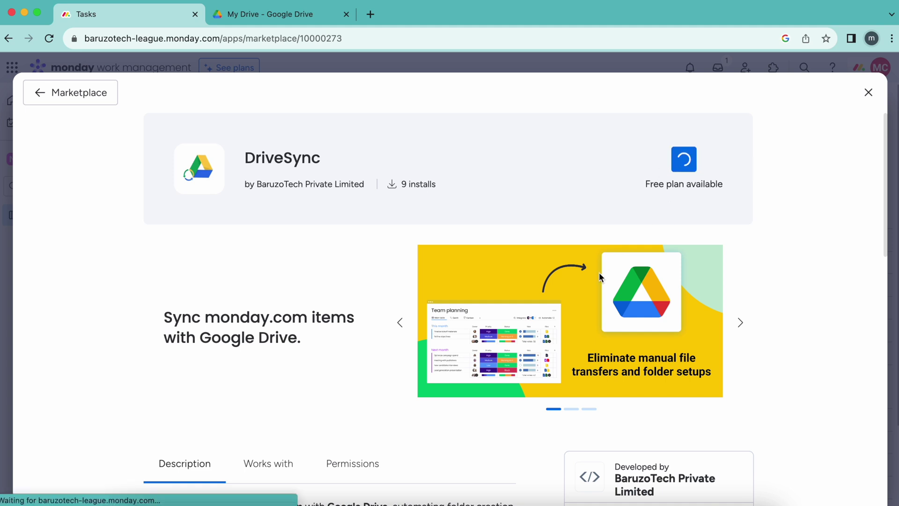
pyautogui.scroll(-3, 443, 363)
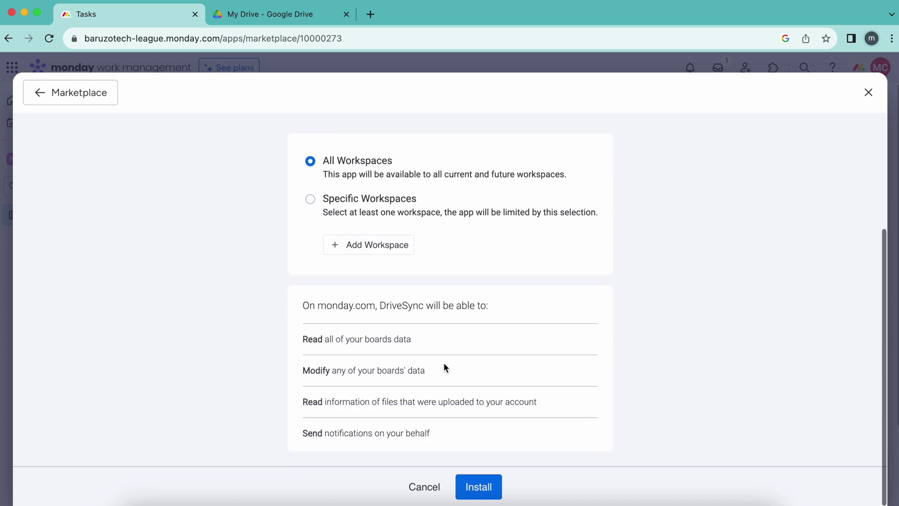
pyautogui.click(472, 485)
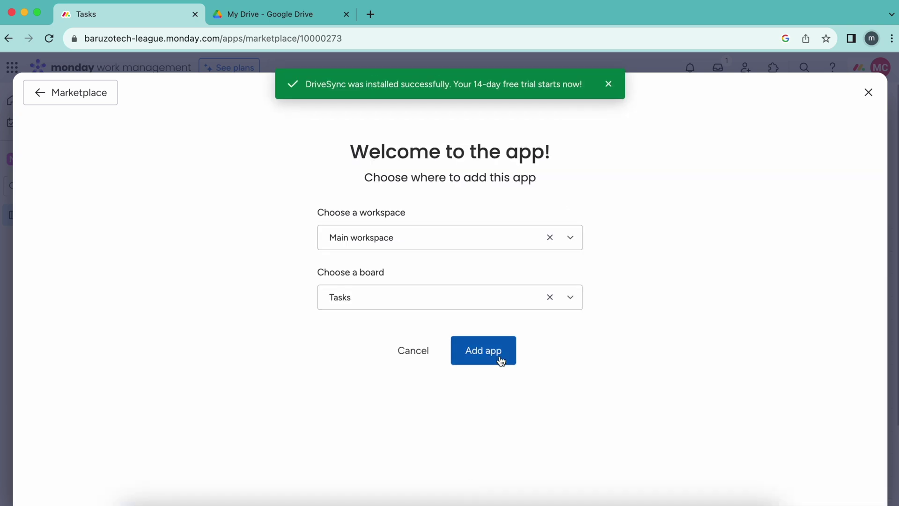
pyautogui.click(500, 356)
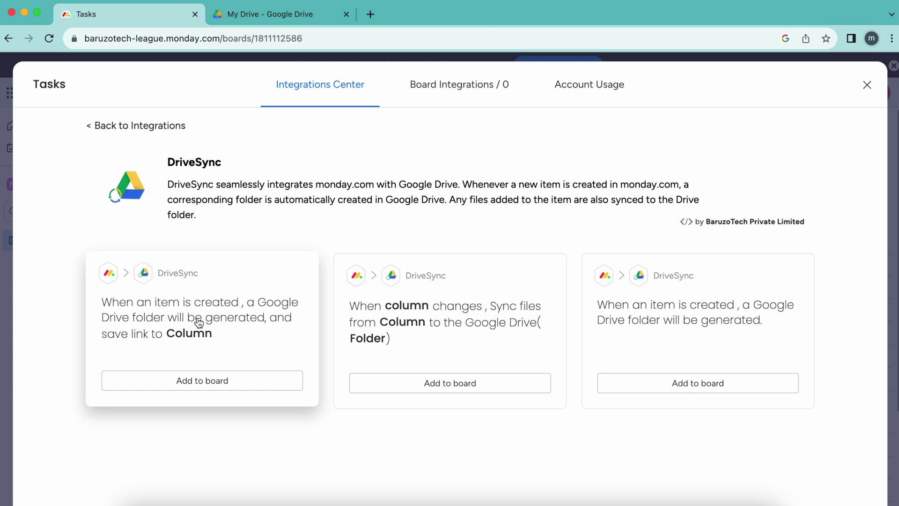
# Add the 'When an item is created… save link to Column' DriveSync recipe to the board
pyautogui.click(224, 385)
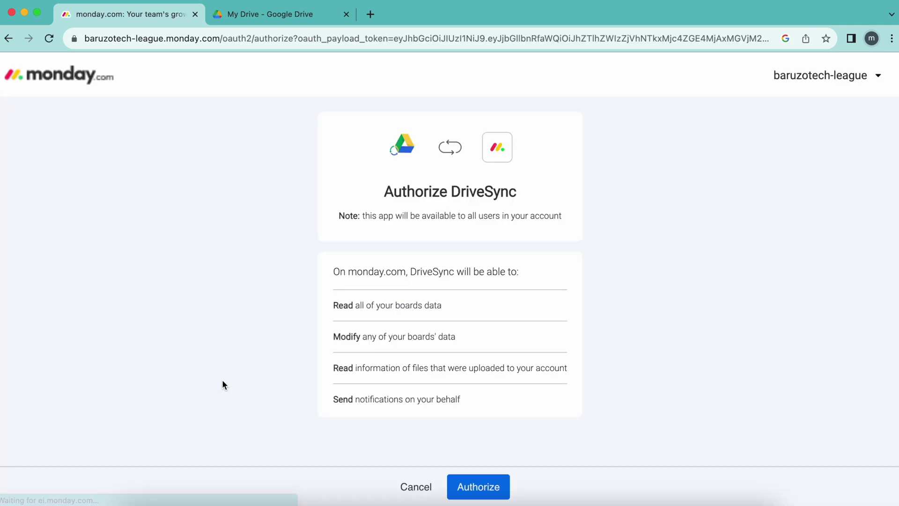
# Authorize DriveSync with the Google account and allow it access to Google Drive
pyautogui.click(480, 483)
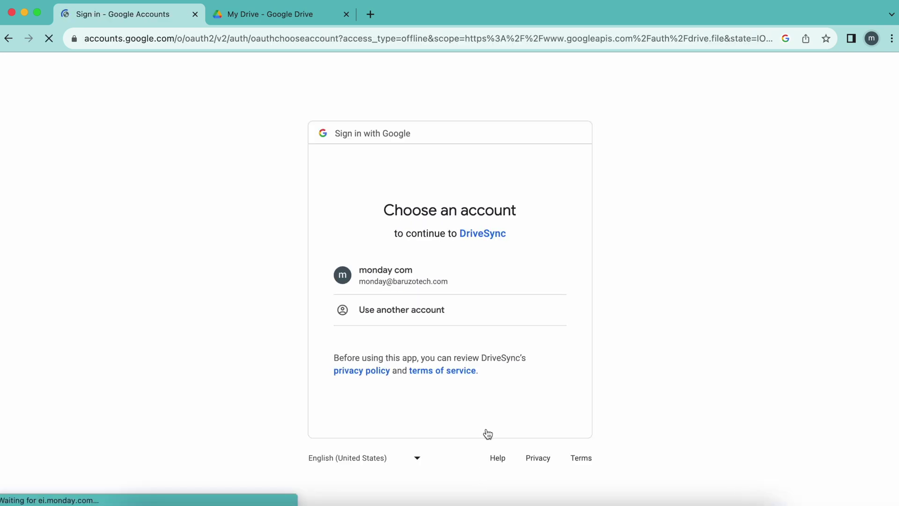
pyautogui.click(464, 283)
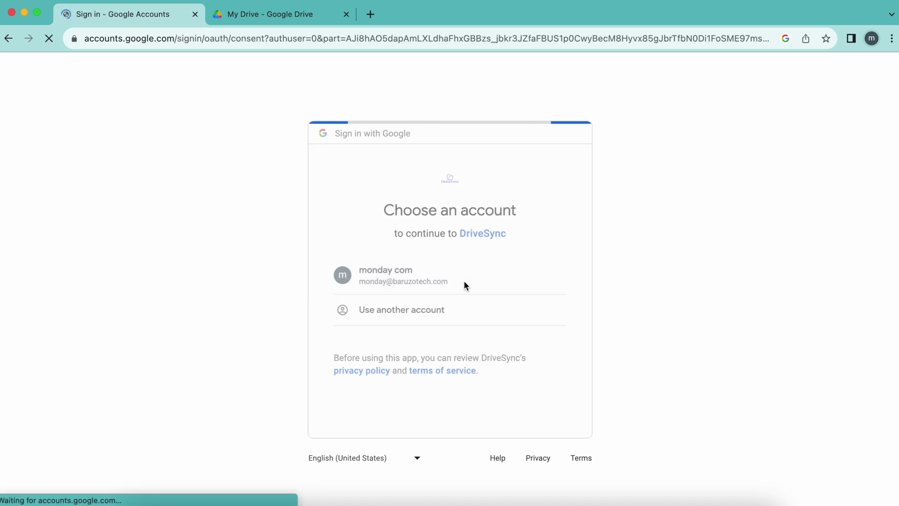
pyautogui.click(490, 444)
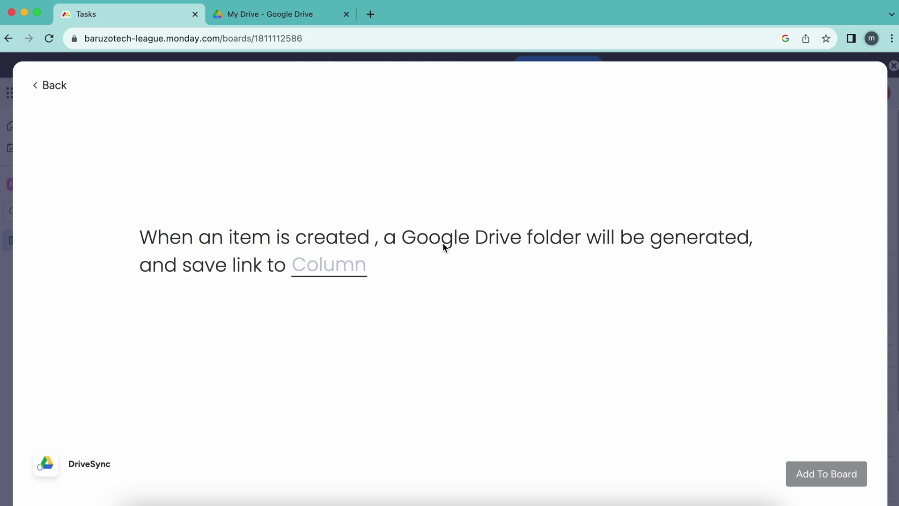
# Create a new Link column on the board for the recipe's folder links
pyautogui.click(323, 264)
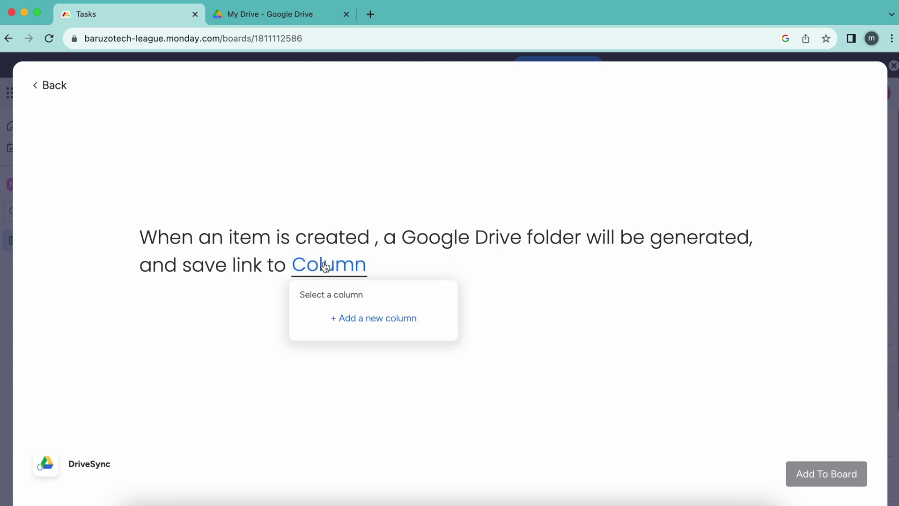
pyautogui.click(362, 318)
pyautogui.click(431, 200)
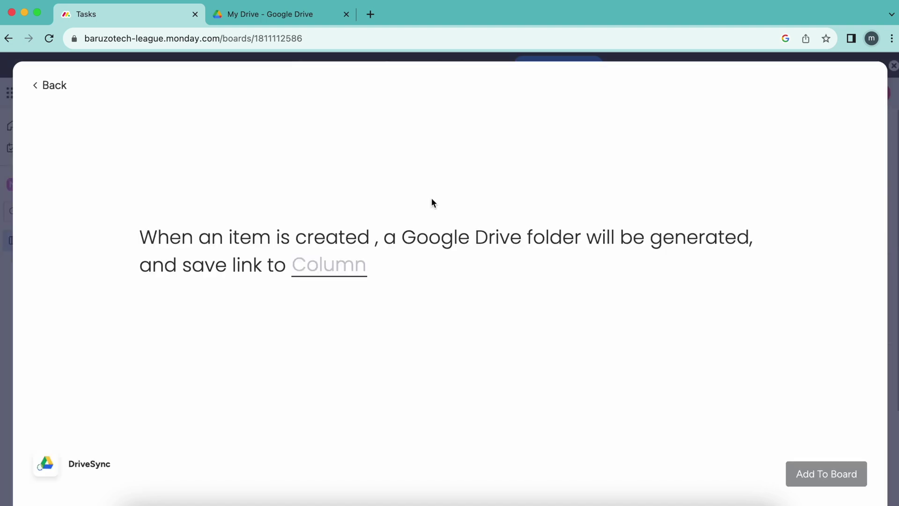
# Set the recipe to save folder links into Link and add it to the board
pyautogui.click(351, 267)
pyautogui.click(333, 317)
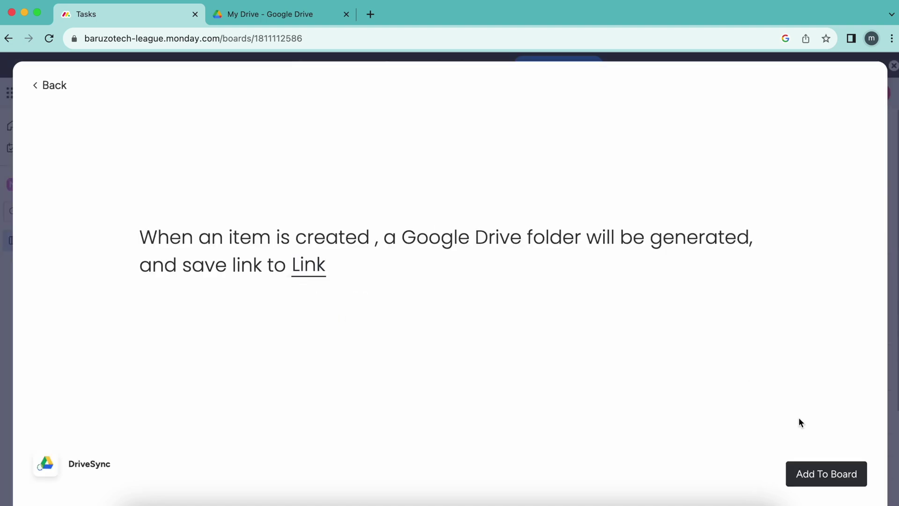
pyautogui.click(823, 475)
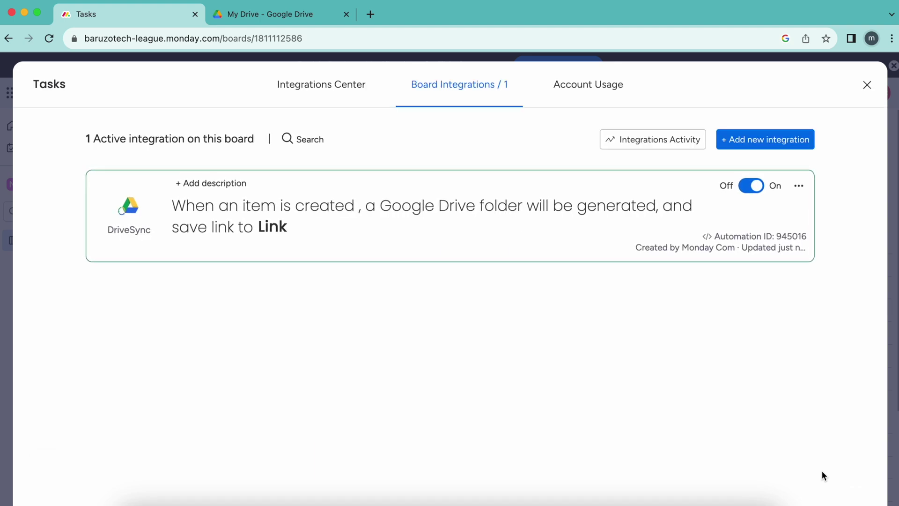
pyautogui.click(867, 86)
# Add Item 4 as a new row in the first group
pyautogui.click(349, 361)
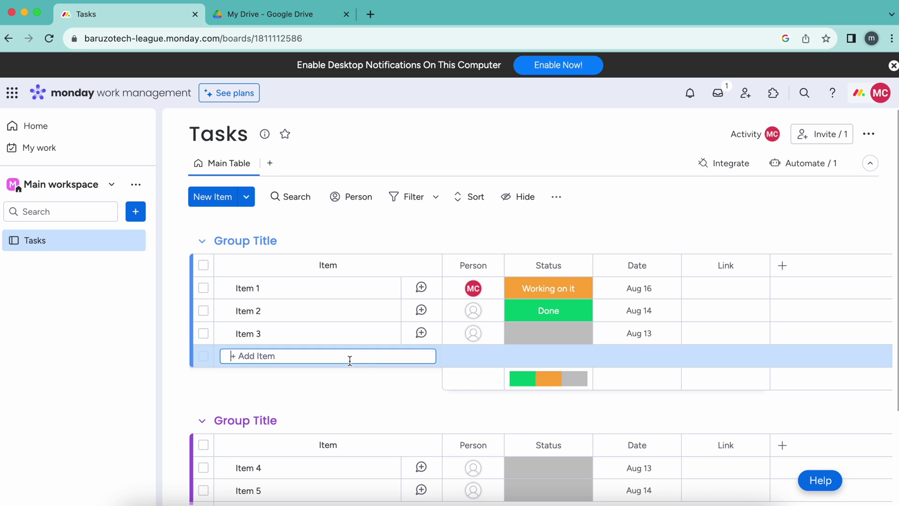
pyautogui.write('Item 4')
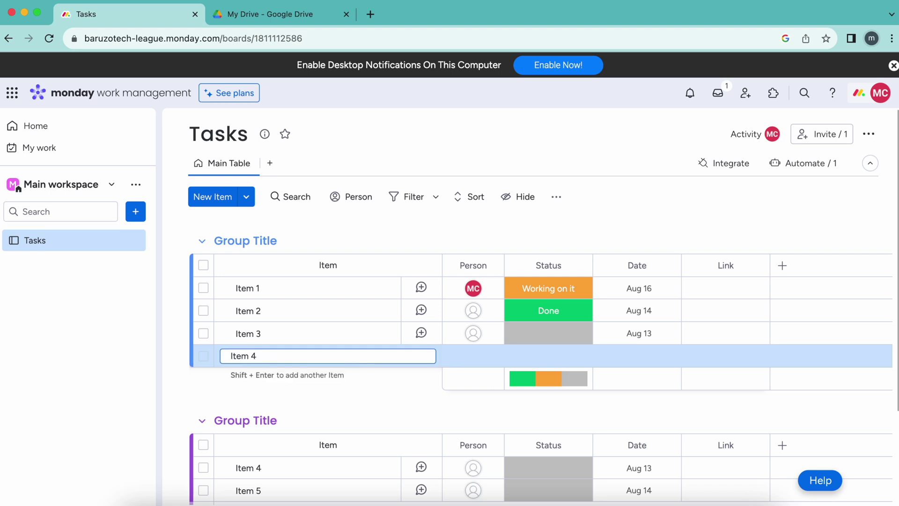
pyautogui.press('Return')
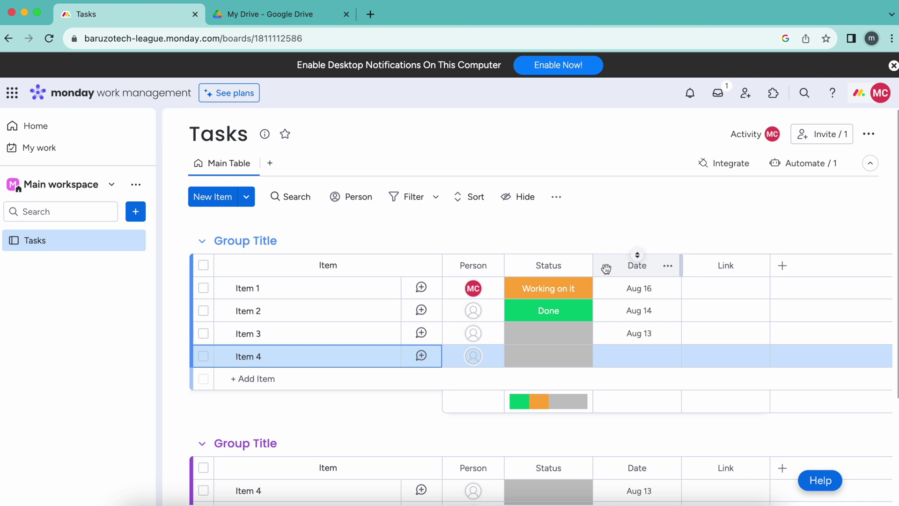
# Confirm in Google Drive that DriveSync - Tasks now contains an Item 4 folder
pyautogui.click(281, 14)
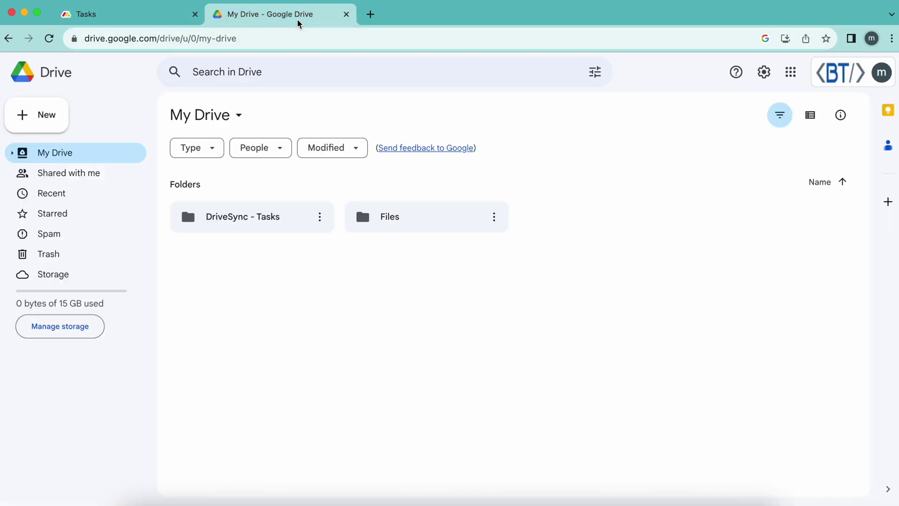
pyautogui.click(249, 221)
pyautogui.doubleClick(282, 220)
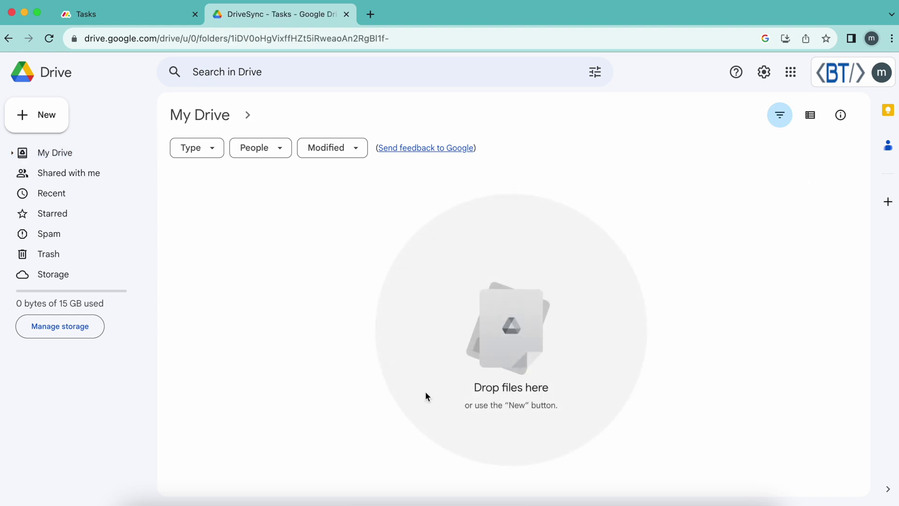
pyautogui.click(140, 15)
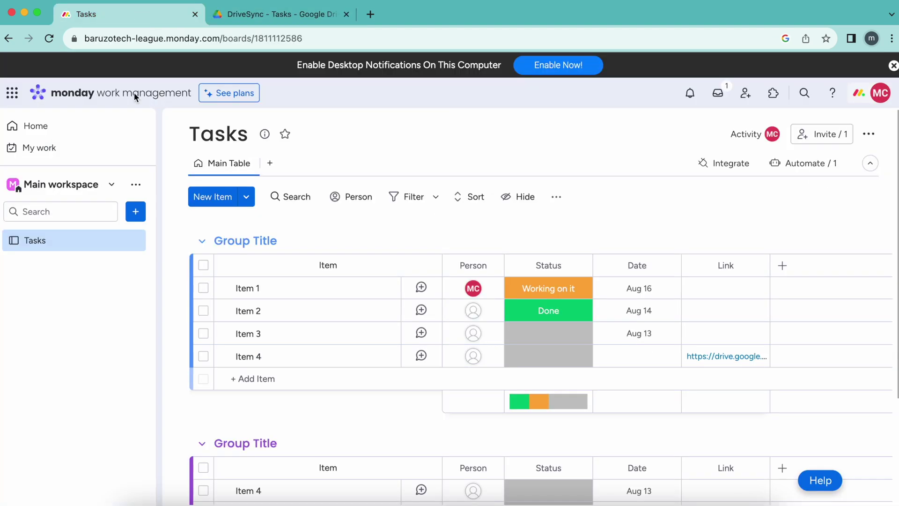
pyautogui.click(268, 19)
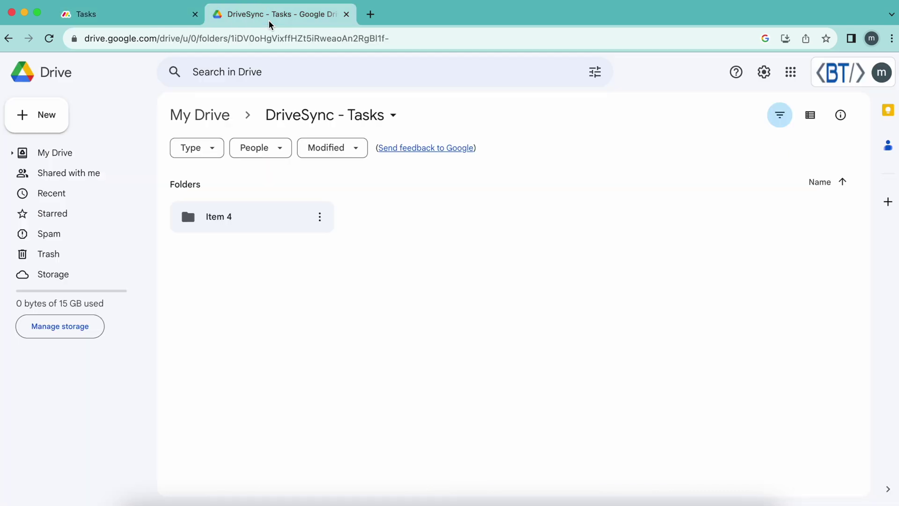
pyautogui.click(140, 15)
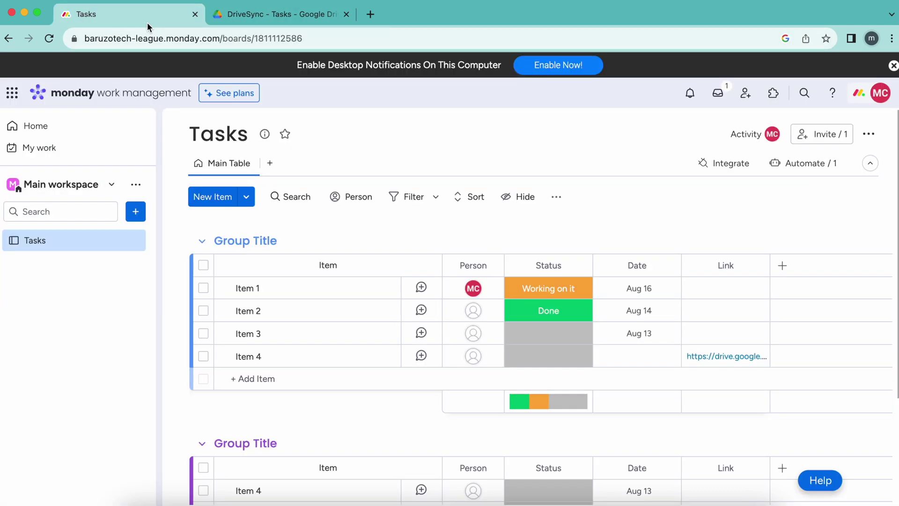
pyautogui.click(287, 372)
# Add Item 5 to the first group and open Item 4's Drive folder link
pyautogui.write('I')
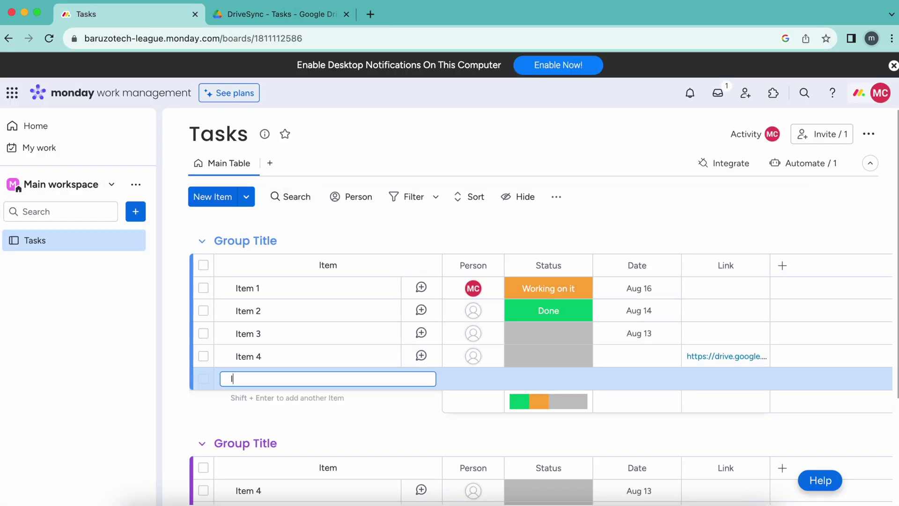
pyautogui.write('tem 5')
pyautogui.press('Return')
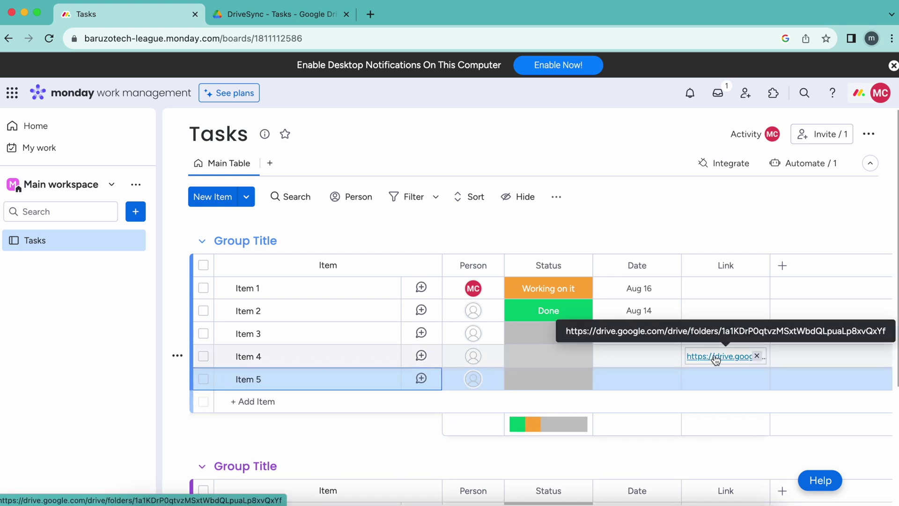
pyautogui.click(707, 357)
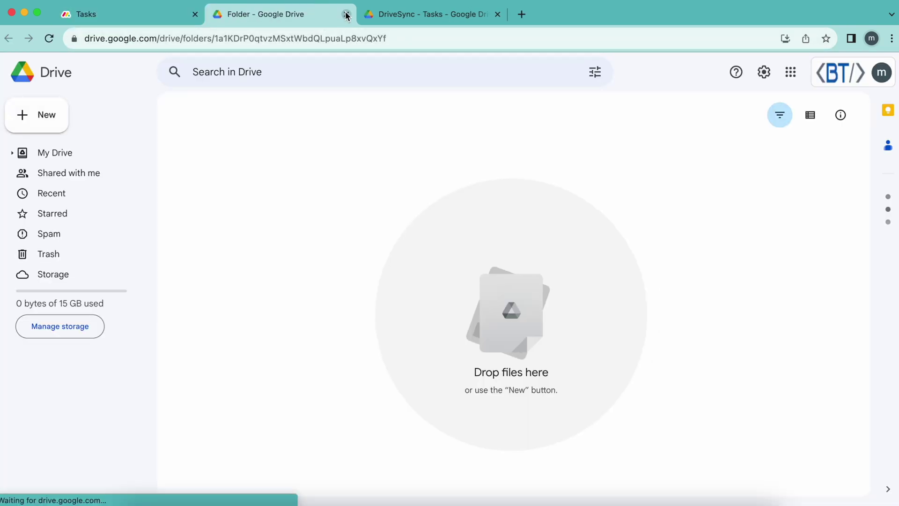
pyautogui.click(346, 14)
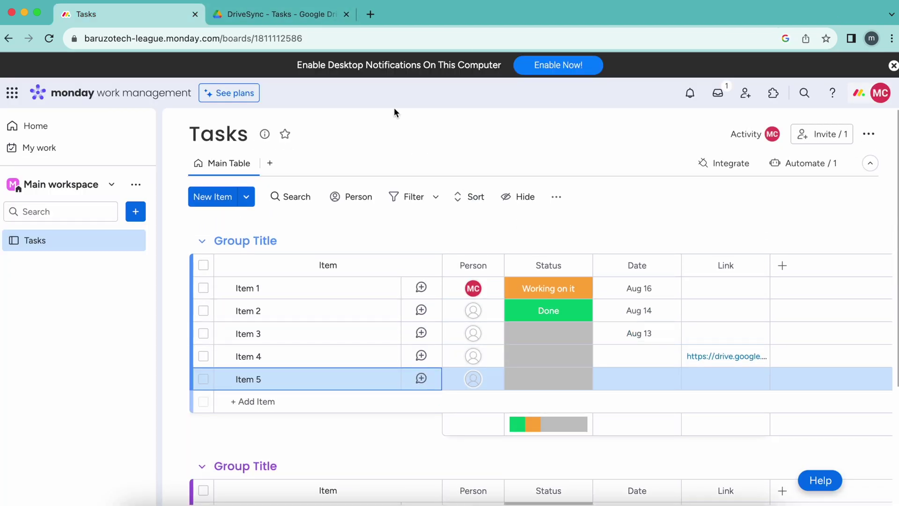
# Check the DriveSync - Tasks folder in Google Drive, then return to the Tasks board
pyautogui.scroll(-2, 337, 281)
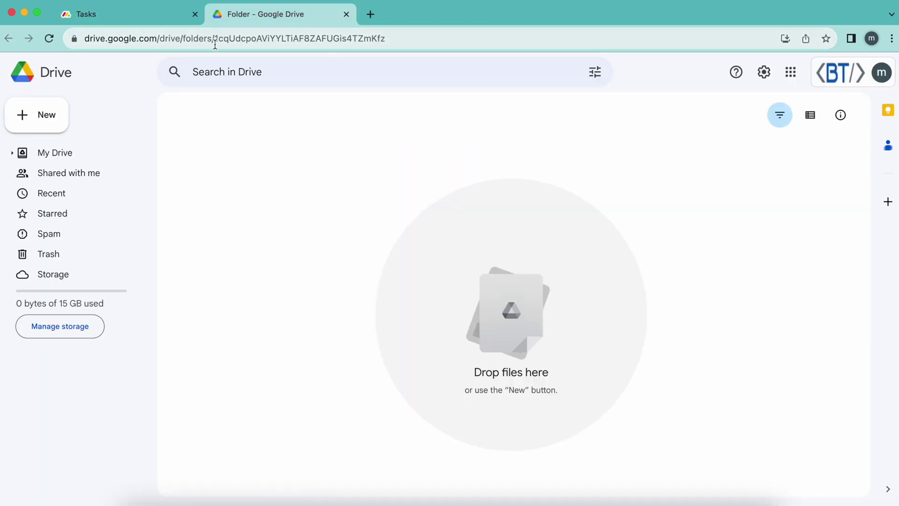
pyautogui.click(319, 112)
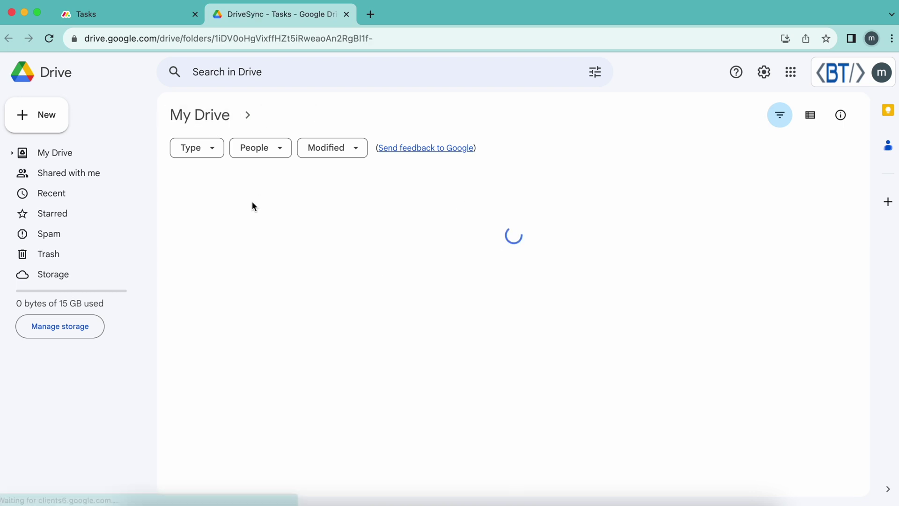
pyautogui.click(141, 15)
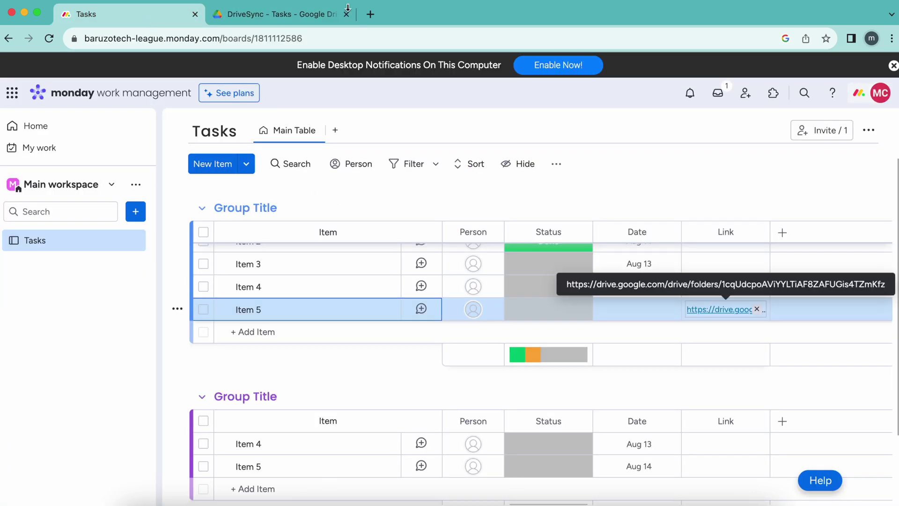
pyautogui.click(782, 233)
# Add a Files column to the Tasks board via a 'fi' column search
pyautogui.click(688, 472)
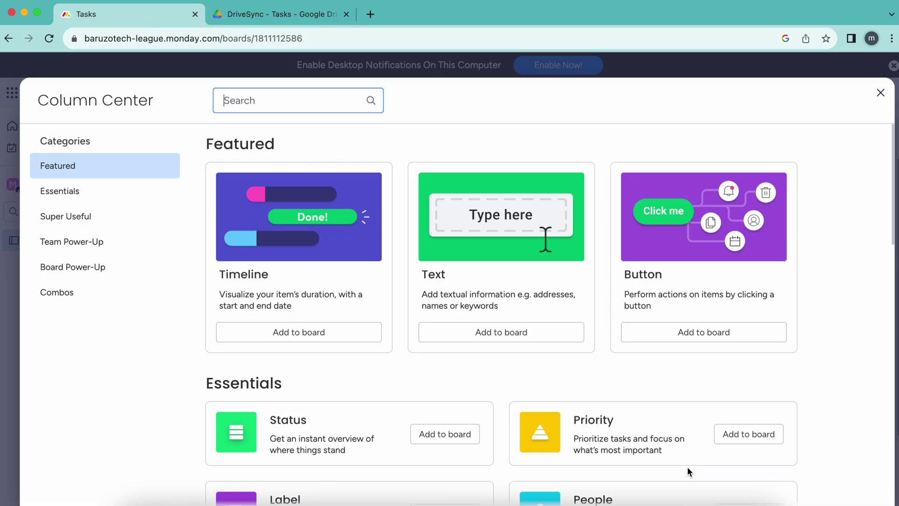
pyautogui.write('fi')
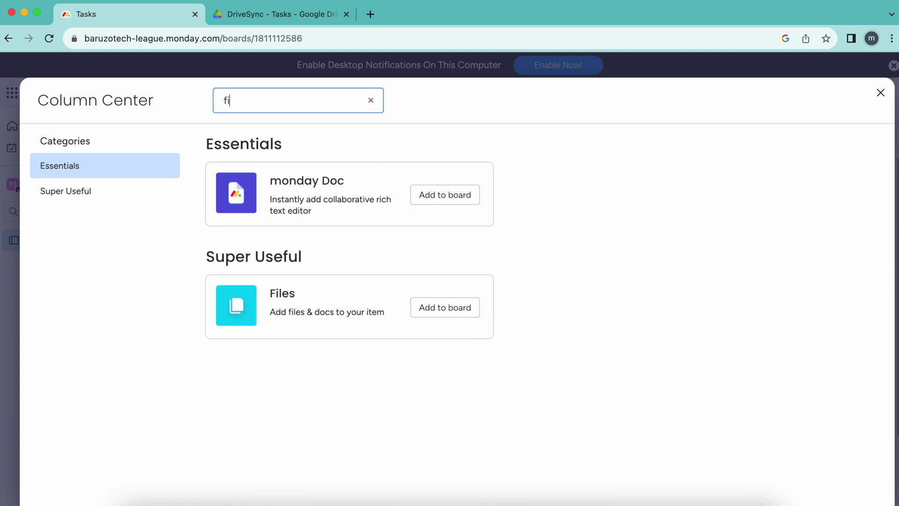
pyautogui.click(454, 310)
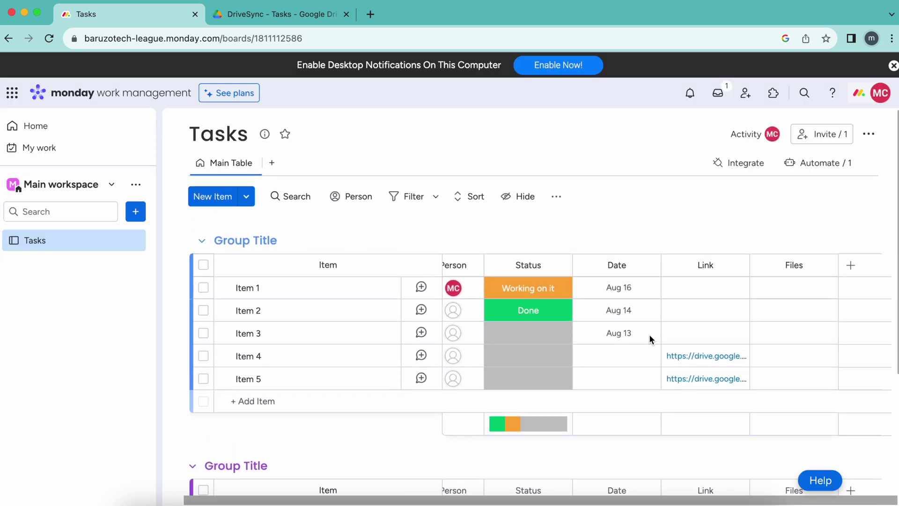
# Open DriveSync's recipes in the Integrations Center
pyautogui.click(729, 161)
pyautogui.click(346, 99)
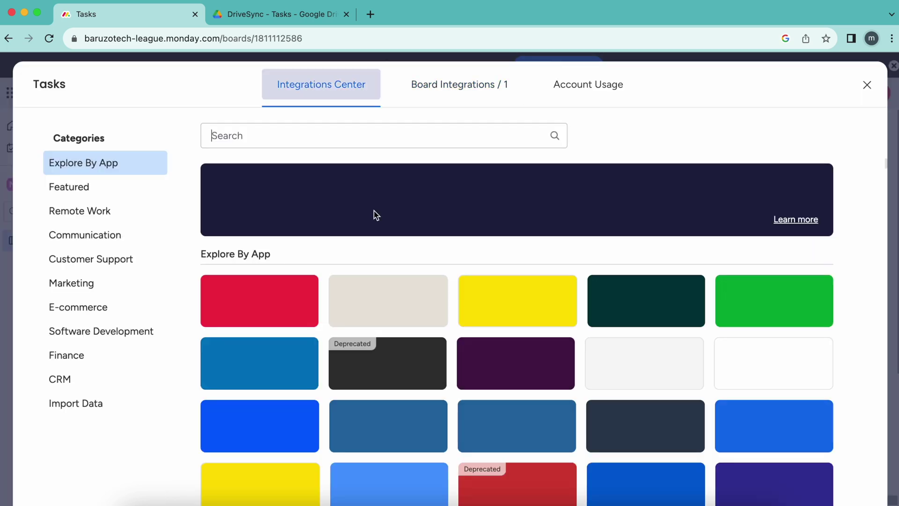
pyautogui.scroll(-3, 379, 233)
pyautogui.scroll(-10, 379, 234)
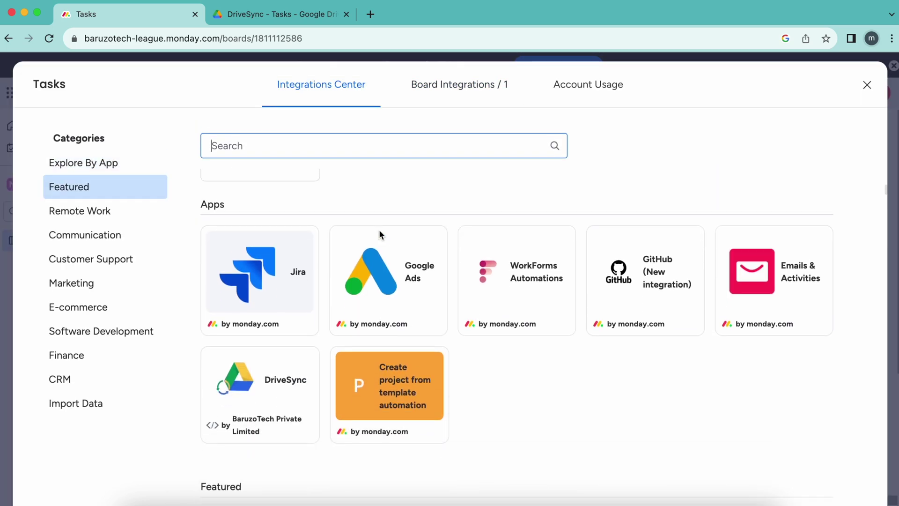
pyautogui.click(300, 362)
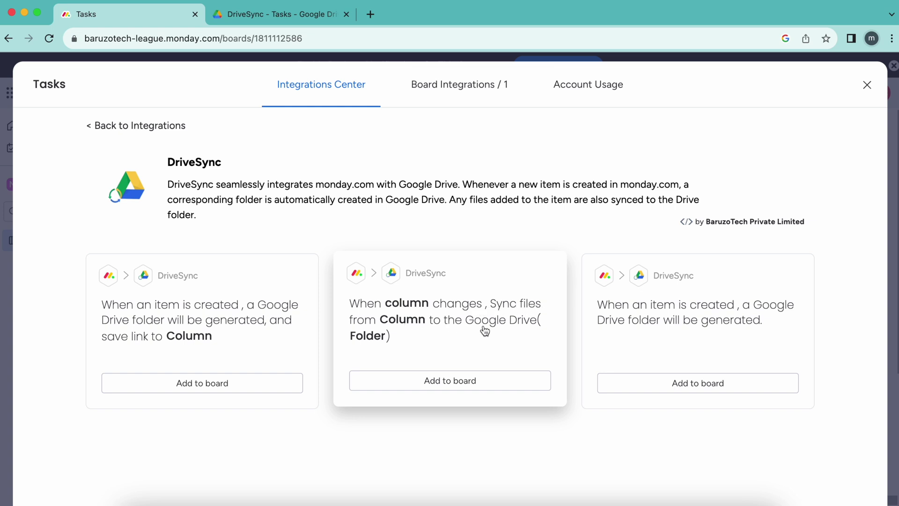
# Add the file-sync recipe, triggered when Files changes and syncing from the Files column
pyautogui.click(477, 381)
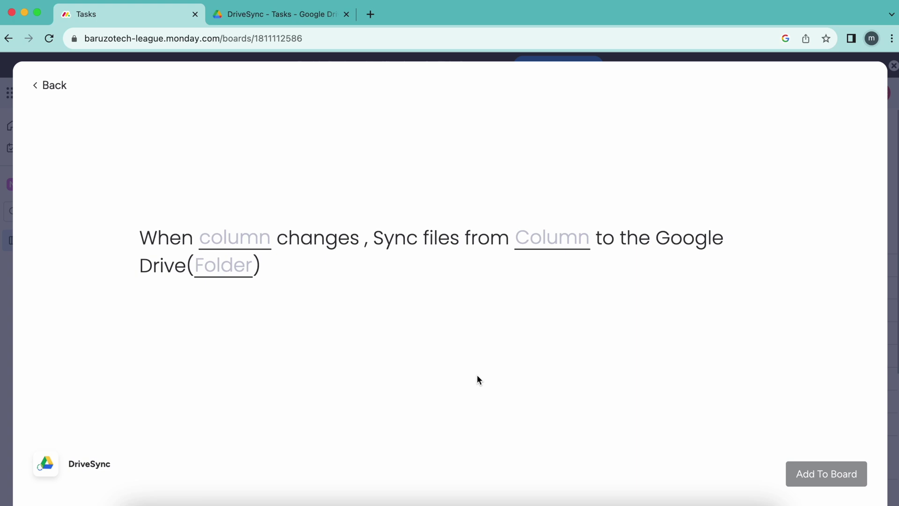
pyautogui.click(259, 240)
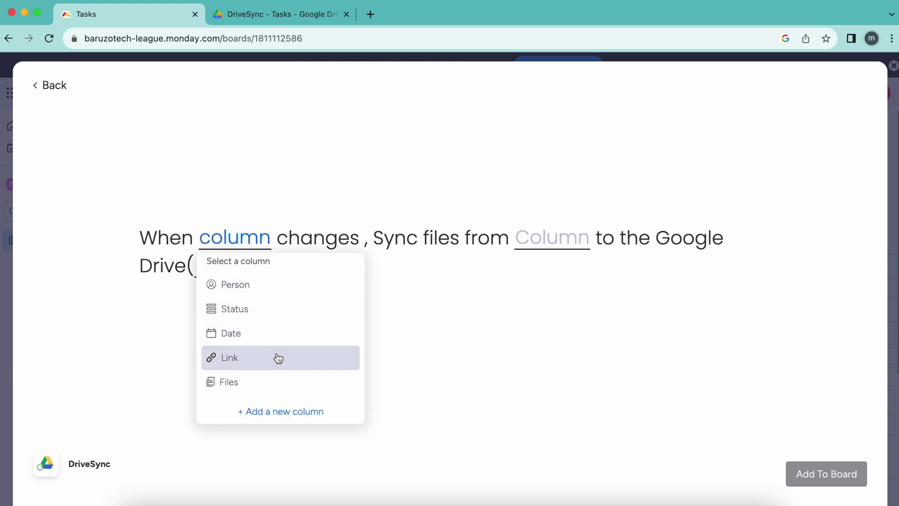
pyautogui.click(280, 389)
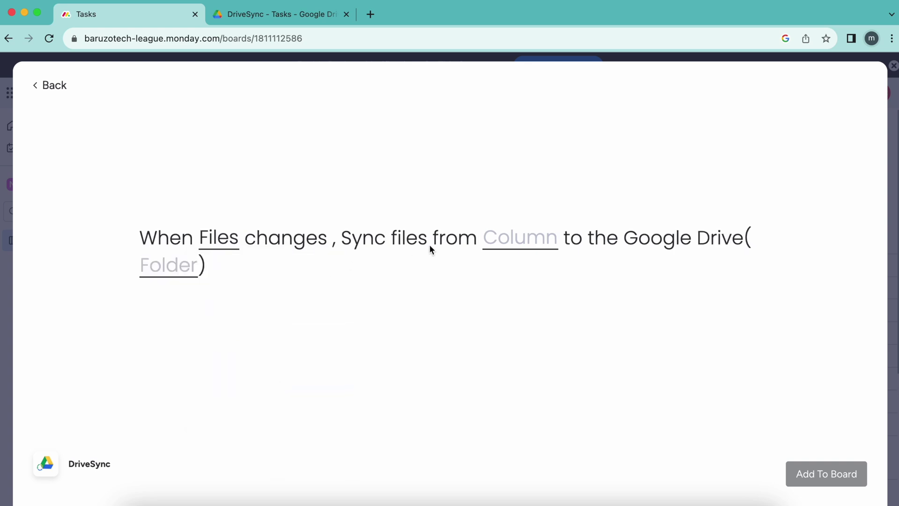
pyautogui.click(532, 243)
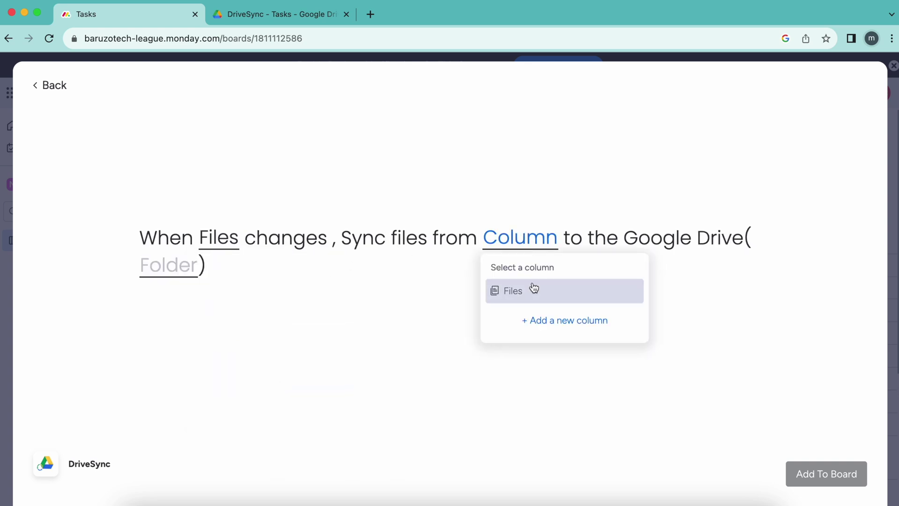
pyautogui.click(534, 287)
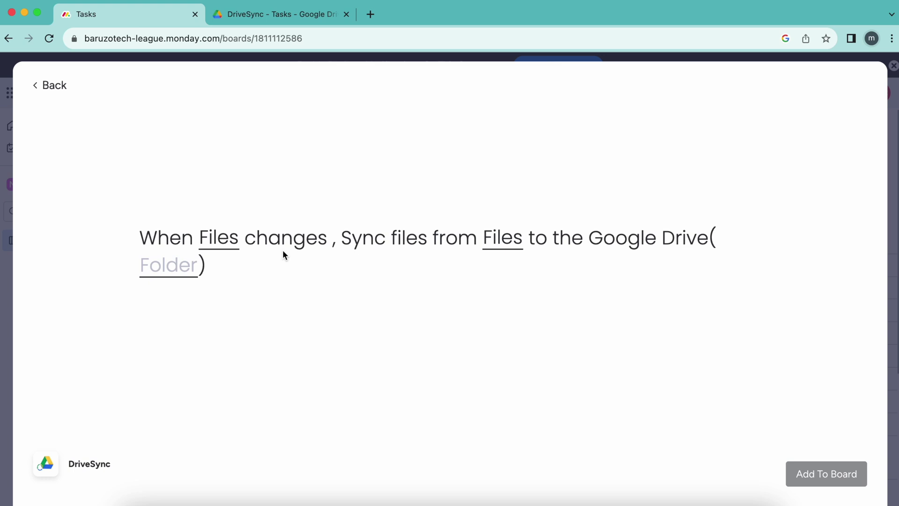
# Set Link as the Drive folder column and add the sync recipe to the board
pyautogui.click(170, 270)
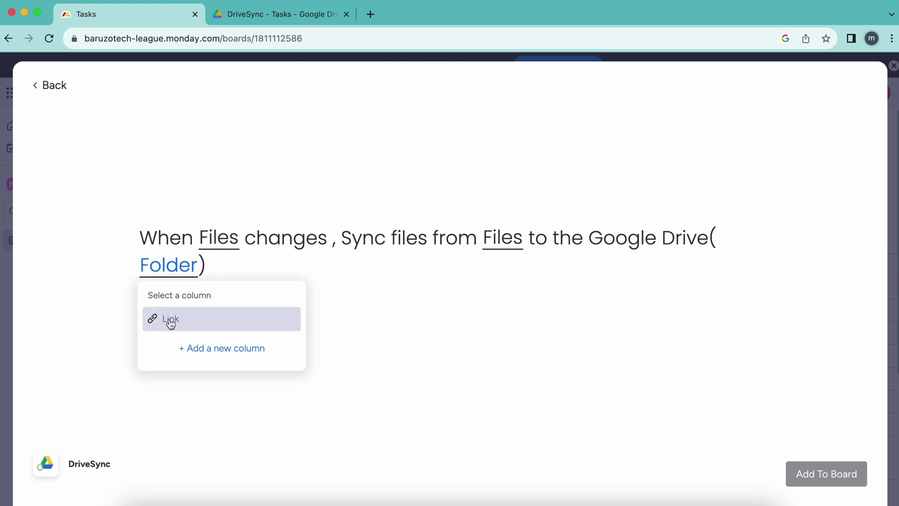
pyautogui.click(186, 320)
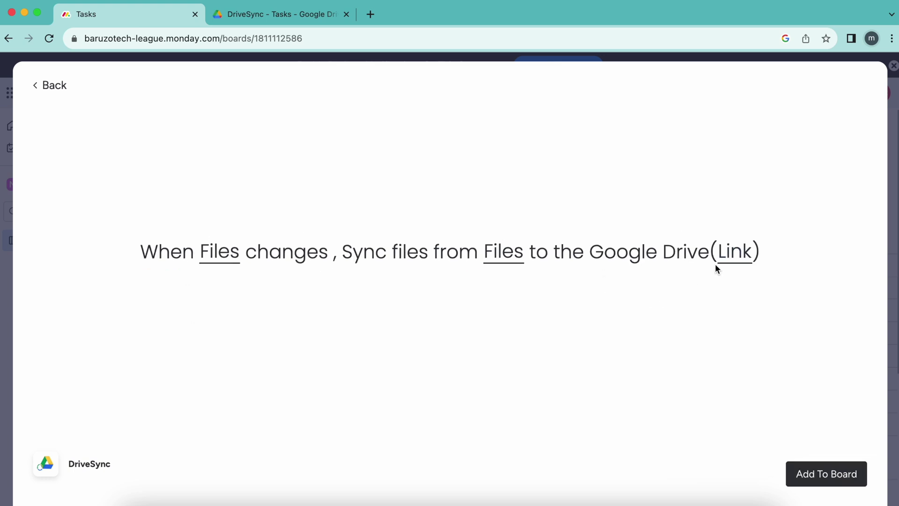
pyautogui.click(728, 255)
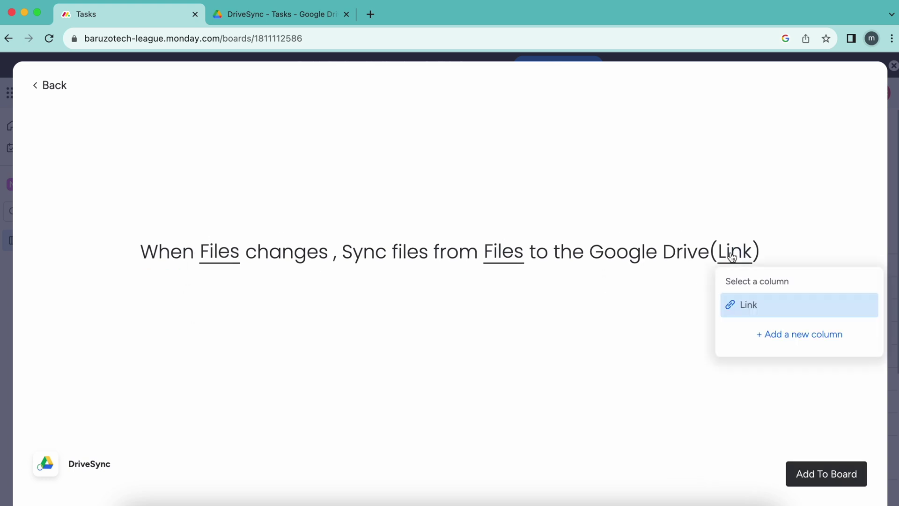
pyautogui.click(756, 312)
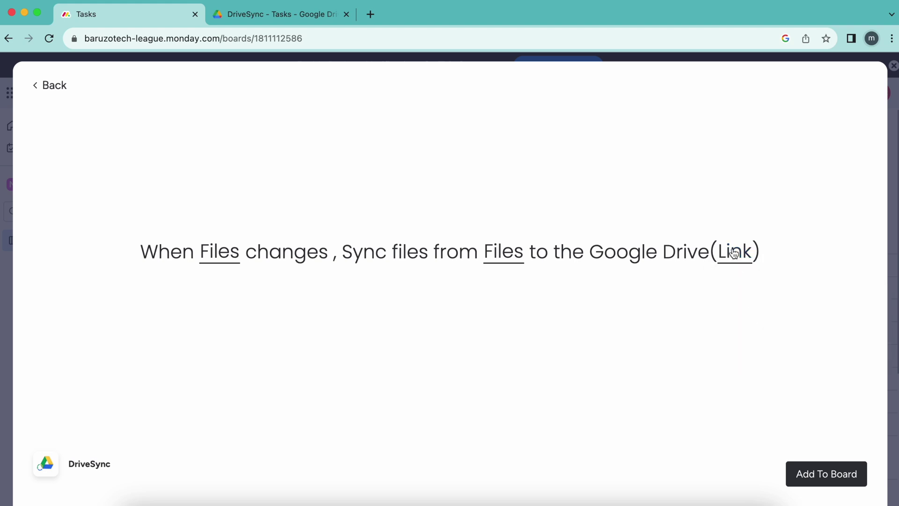
pyautogui.click(734, 253)
pyautogui.click(758, 307)
pyautogui.click(814, 471)
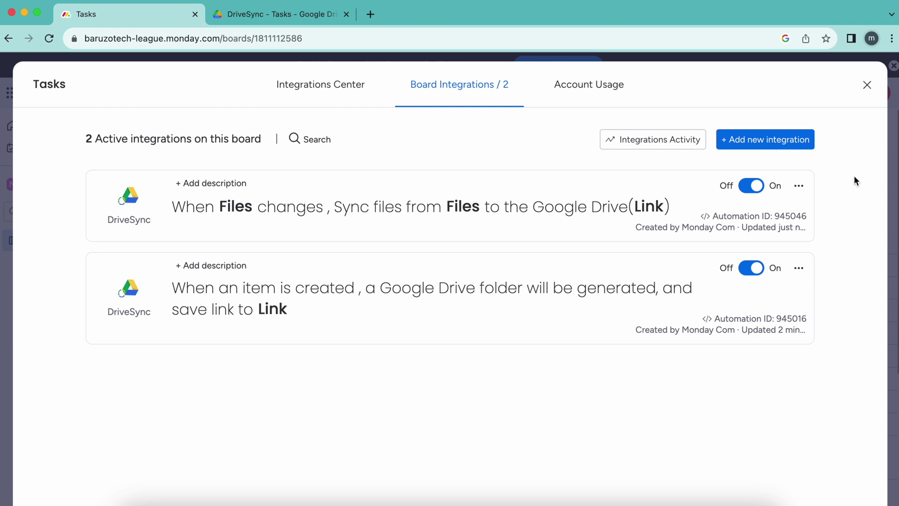
pyautogui.click(867, 85)
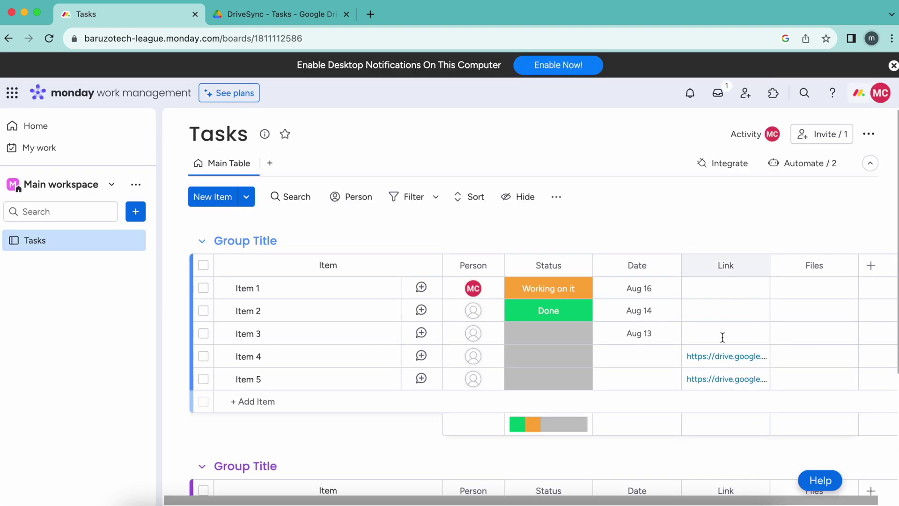
# Upload the monday logo PNG from Downloads into Item 5's Files cell
pyautogui.click(815, 381)
pyautogui.click(813, 355)
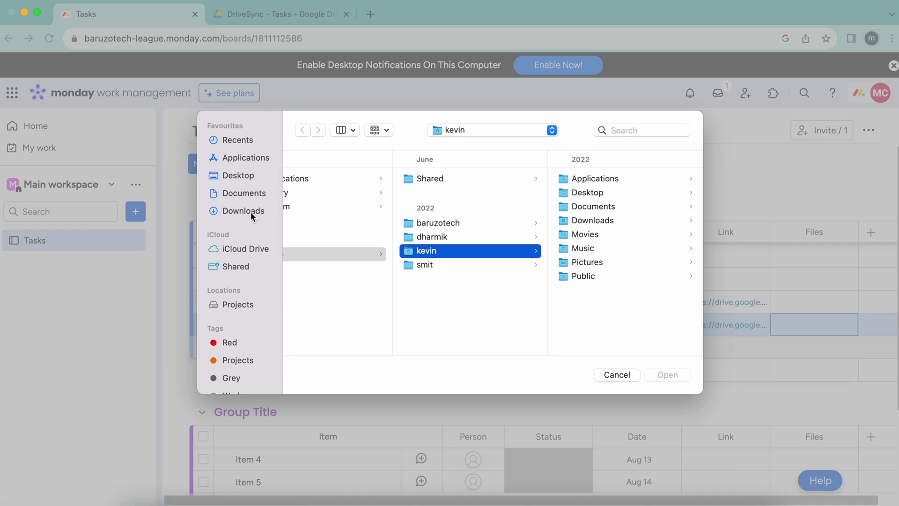
pyautogui.click(251, 212)
pyautogui.click(386, 224)
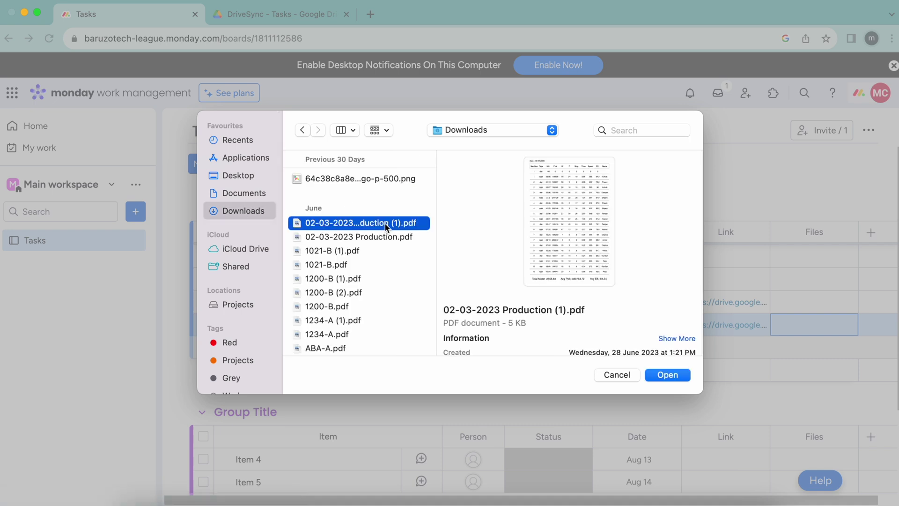
pyautogui.click(401, 179)
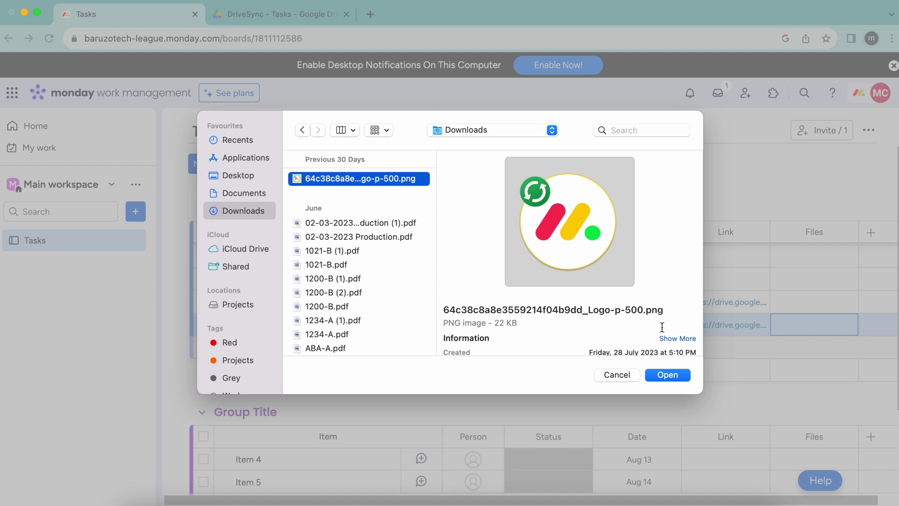
pyautogui.click(668, 376)
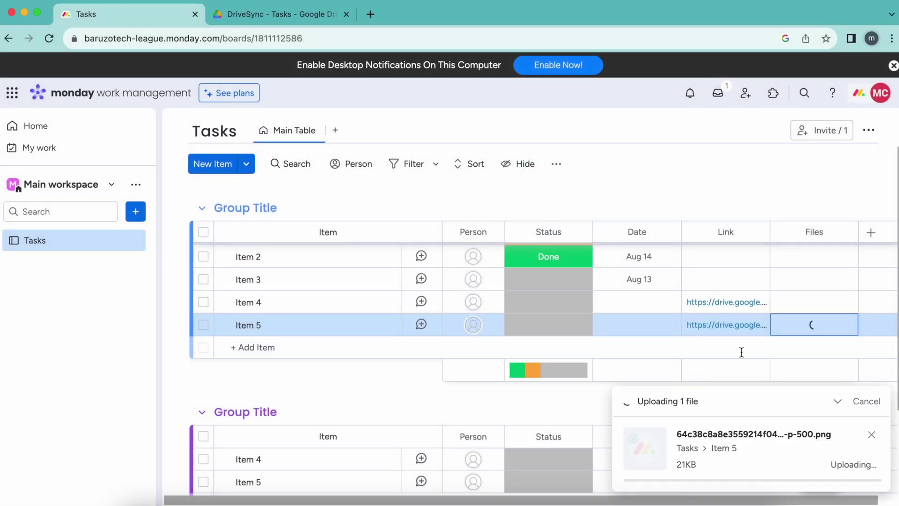
# Upload '1200-B (1).pdf' as a second file in Item 5's Files cell
pyautogui.click(779, 325)
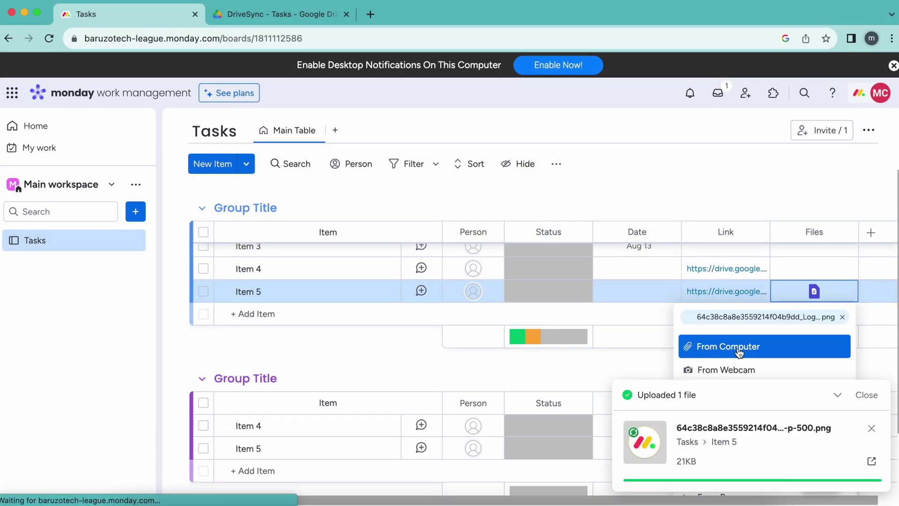
pyautogui.click(739, 348)
pyautogui.doubleClick(331, 277)
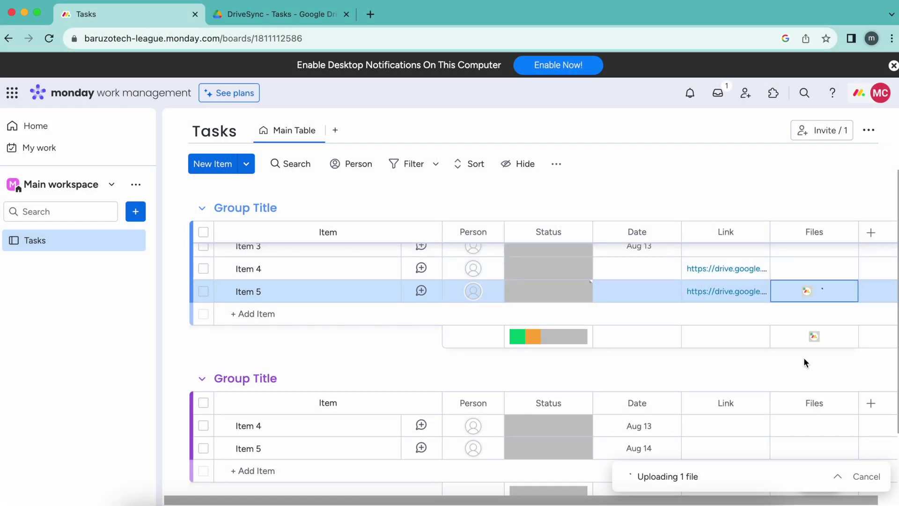
pyautogui.click(734, 293)
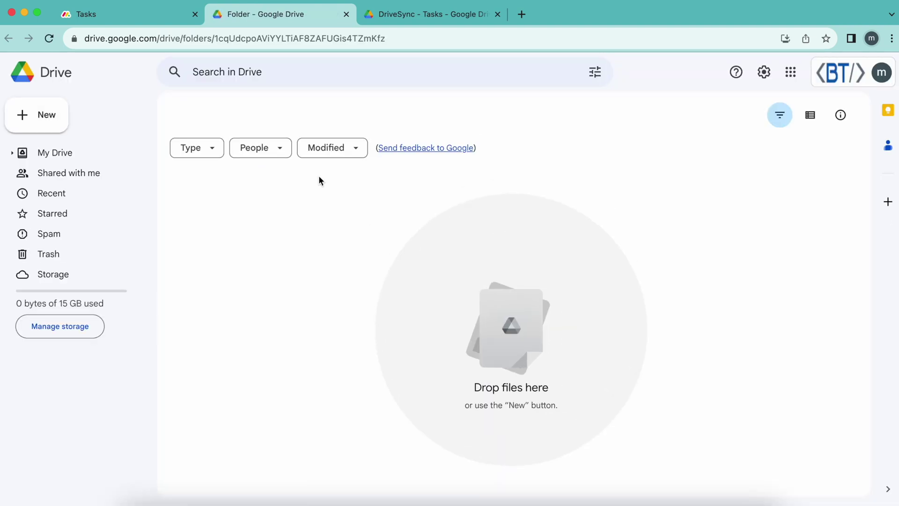
# Reload Item 5's Drive folder until the logo image and 1200-B (1).pdf appear
pyautogui.click(48, 38)
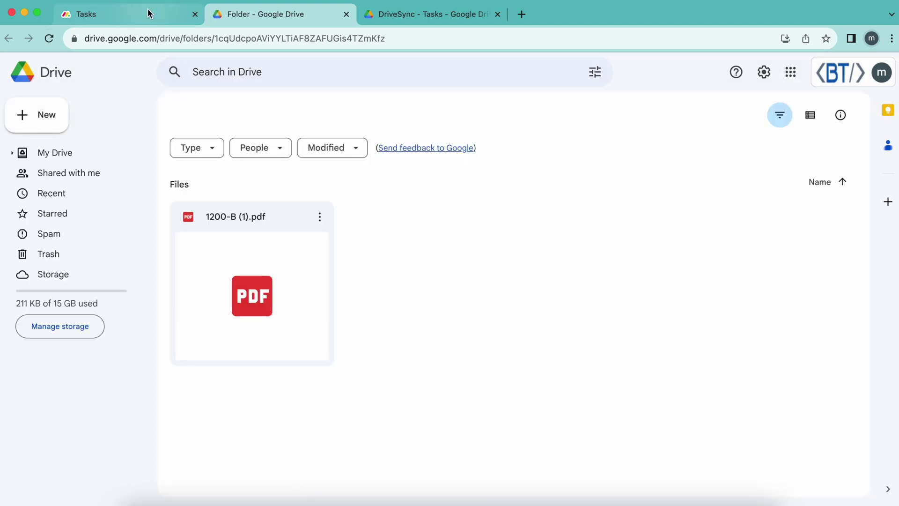
pyautogui.click(49, 39)
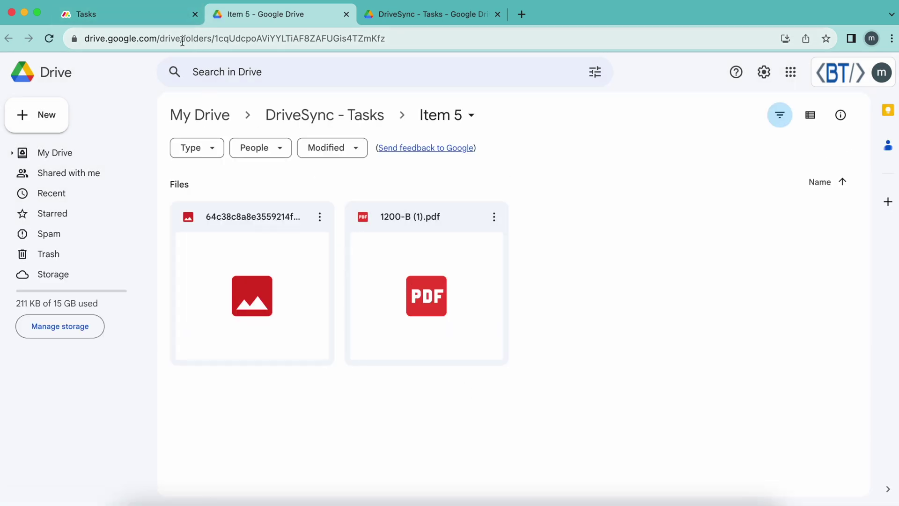
# Return to the monday.com Tasks board showing Item 5's two attached files
pyautogui.click(135, 13)
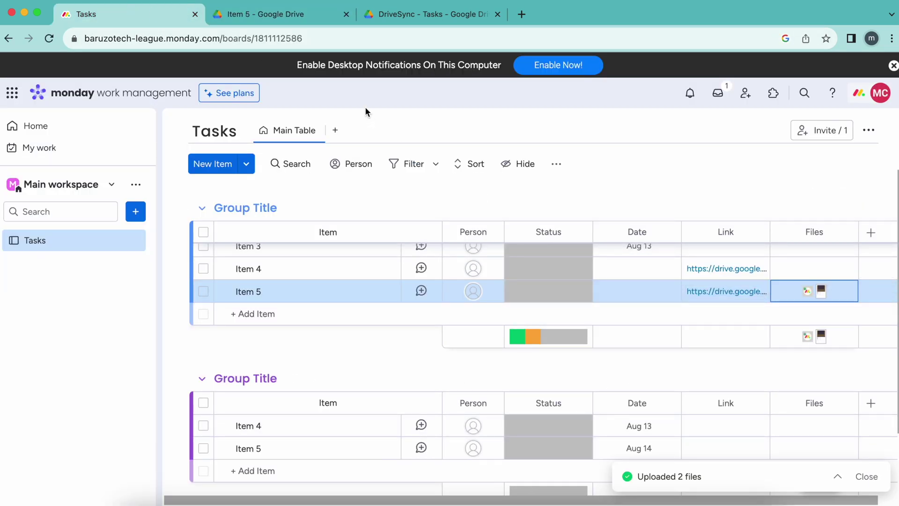